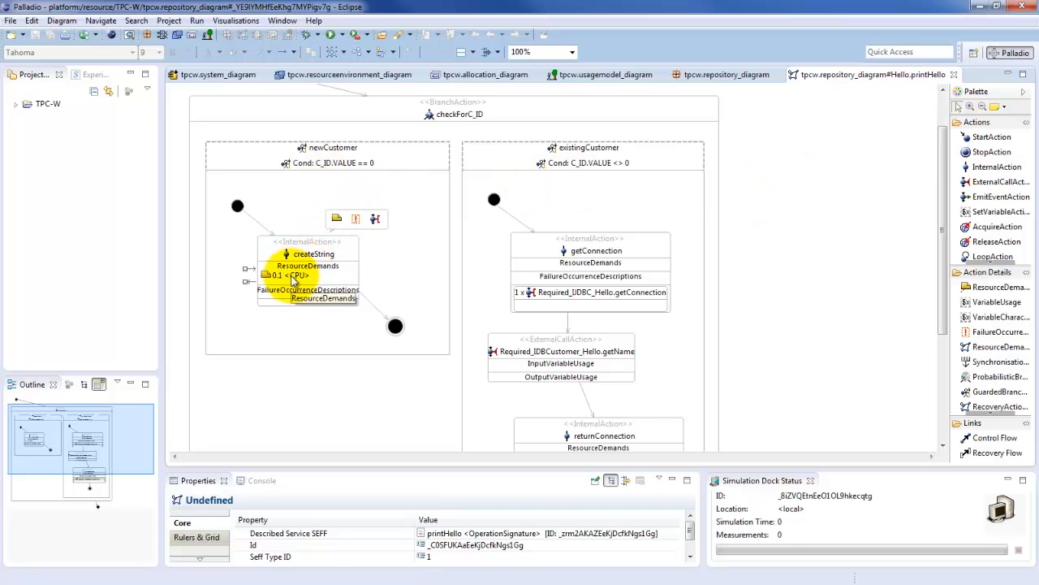
Select the createString internal action in the newCustomer branch to inspect its CPU resource demand
click(298, 277)
mouse_move(302, 278)
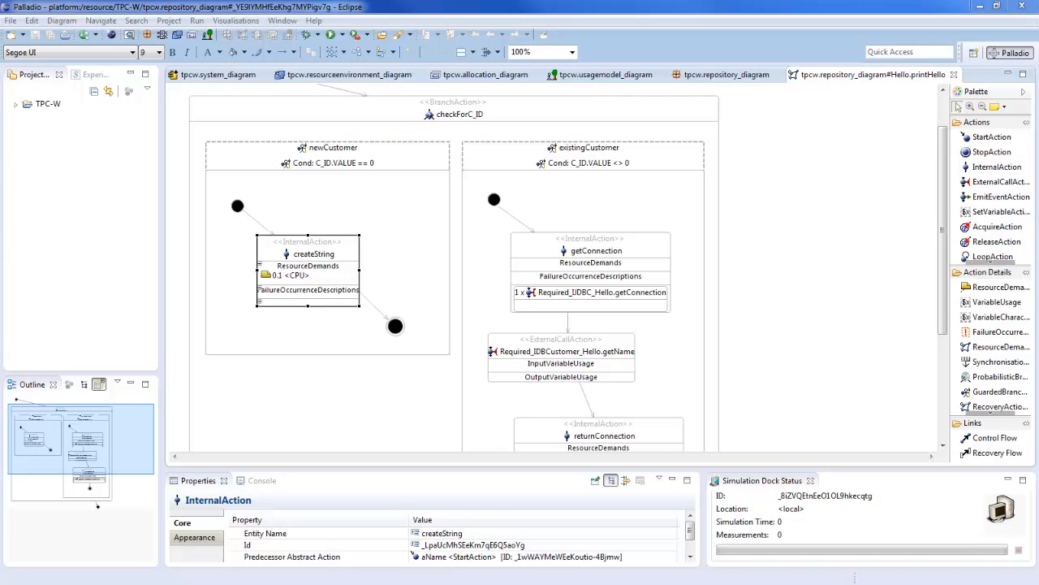
Start the HornetQ server by running run.bat from the bin folder of hornetq-2.3.0.Final and bring its console forward
drag(0, 134, 530, 200)
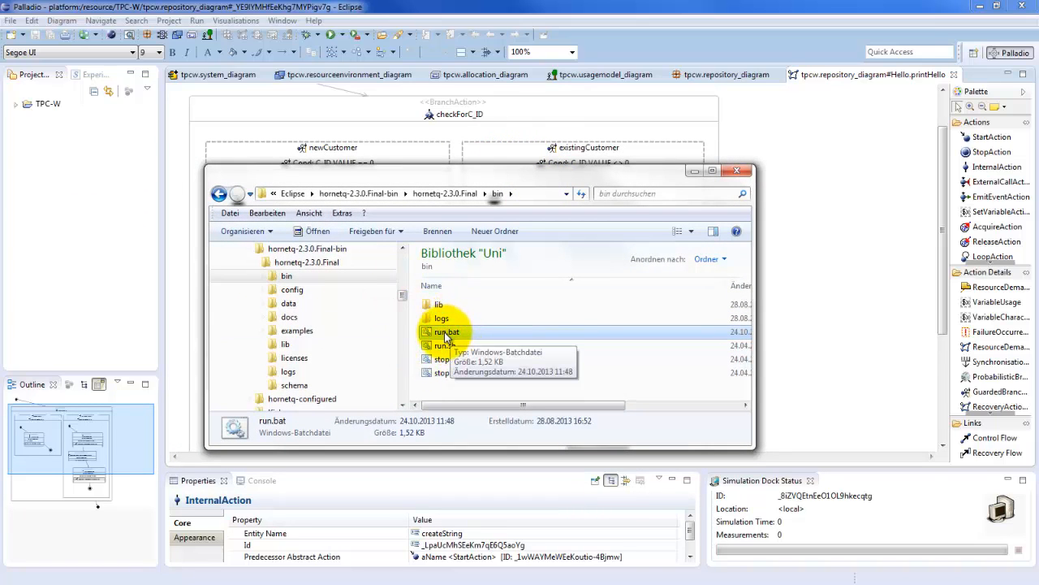
drag(447, 333, 474, 338)
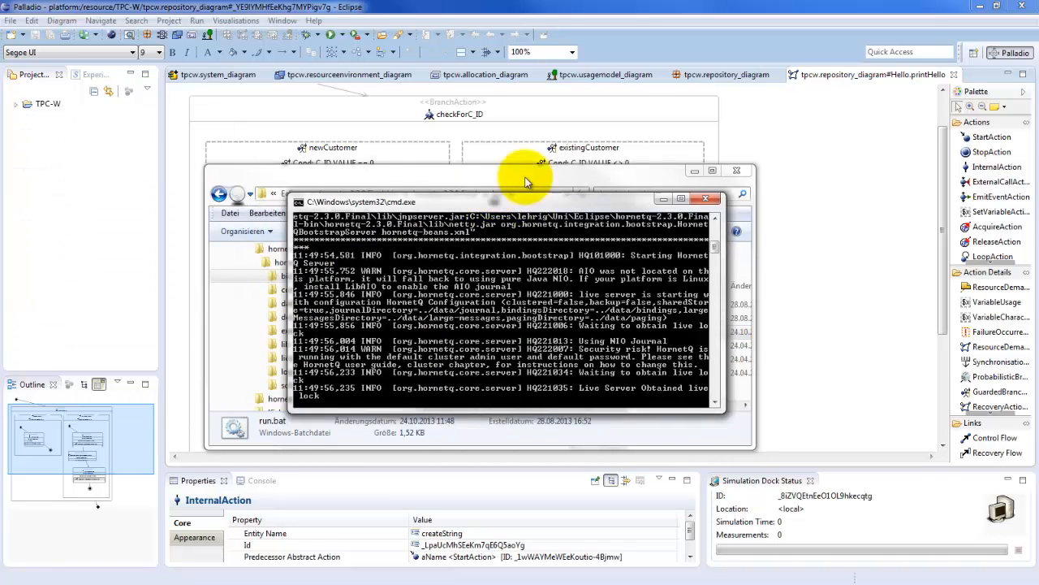
click(411, 183)
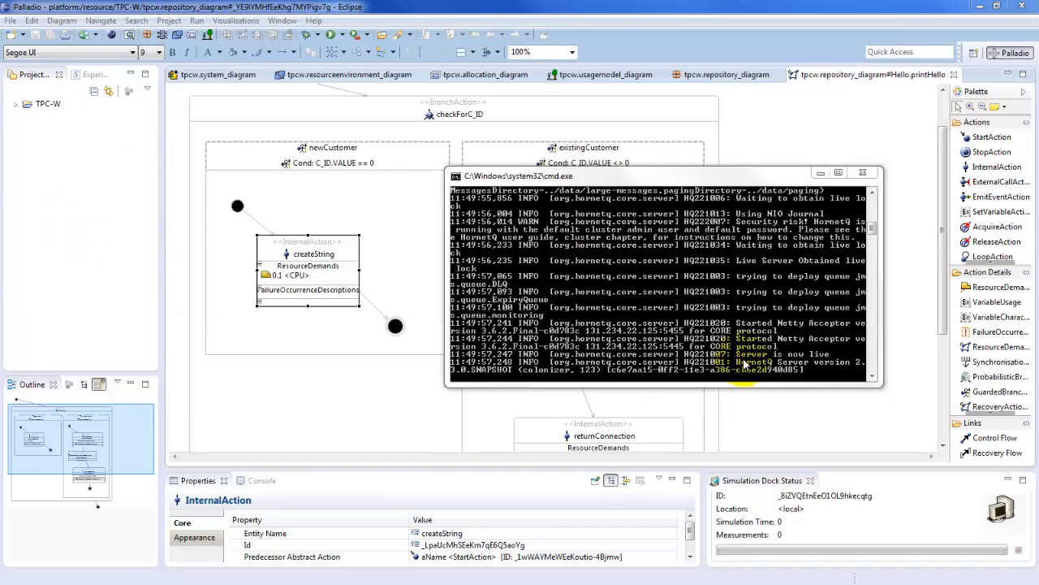
click(708, 177)
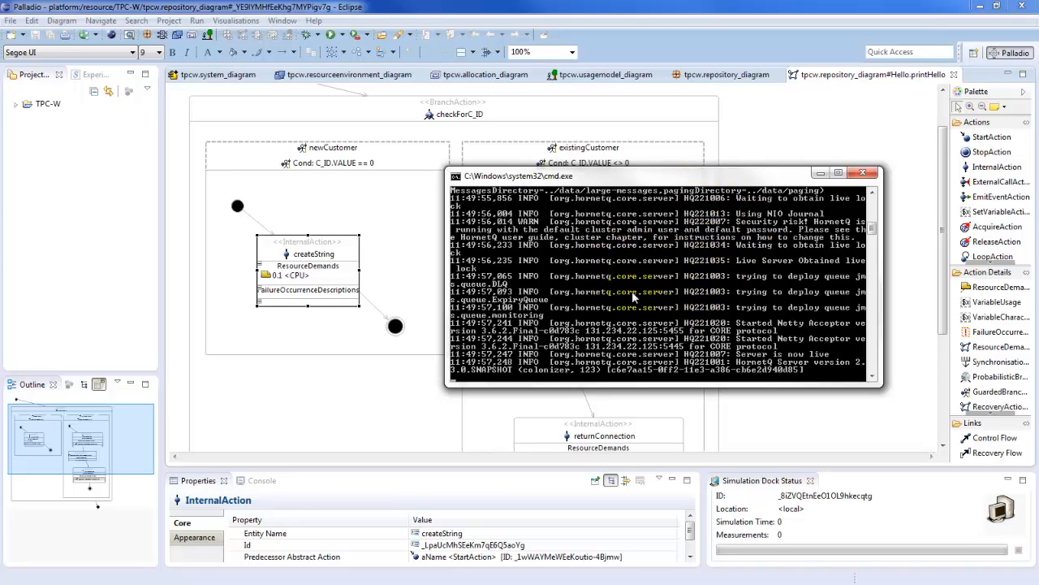
Move the HornetQ console clear of the monitoring charts and bring the charts window to the front
mouse_move(671, 175)
mouse_down()
mouse_move(757, 262)
mouse_move(764, 252)
mouse_up()
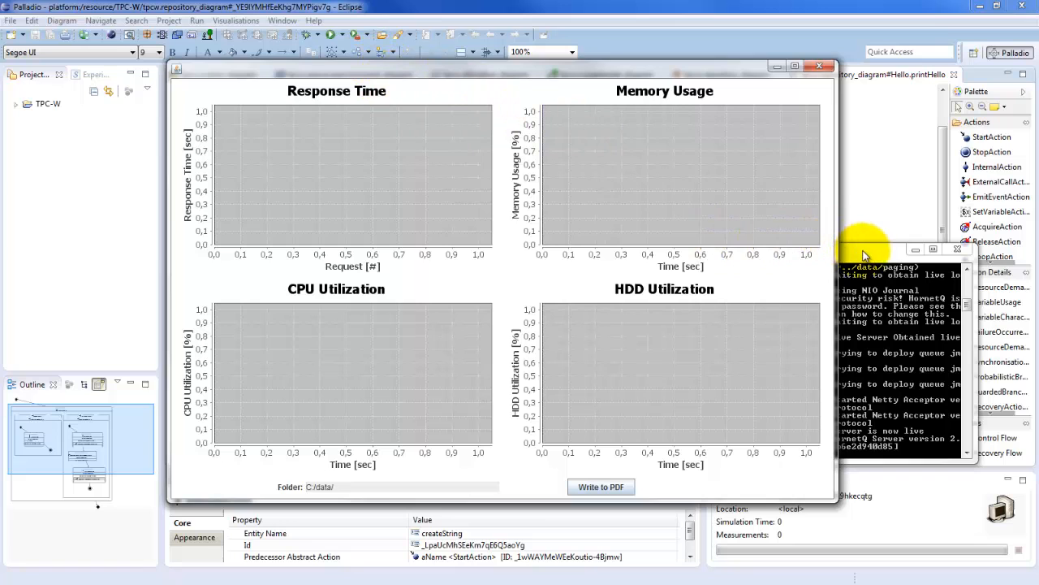
drag(862, 250, 877, 292)
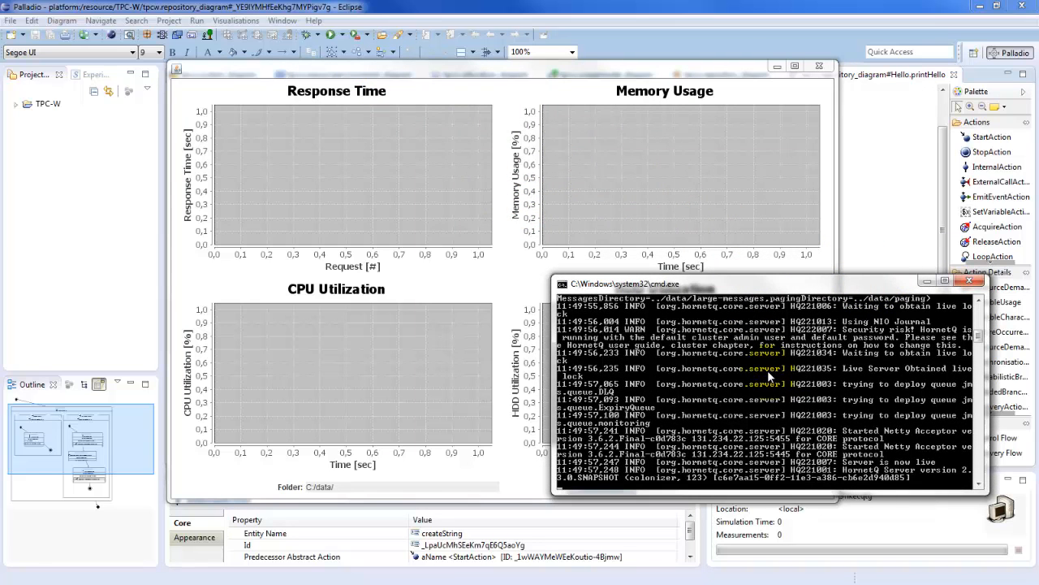
click(639, 192)
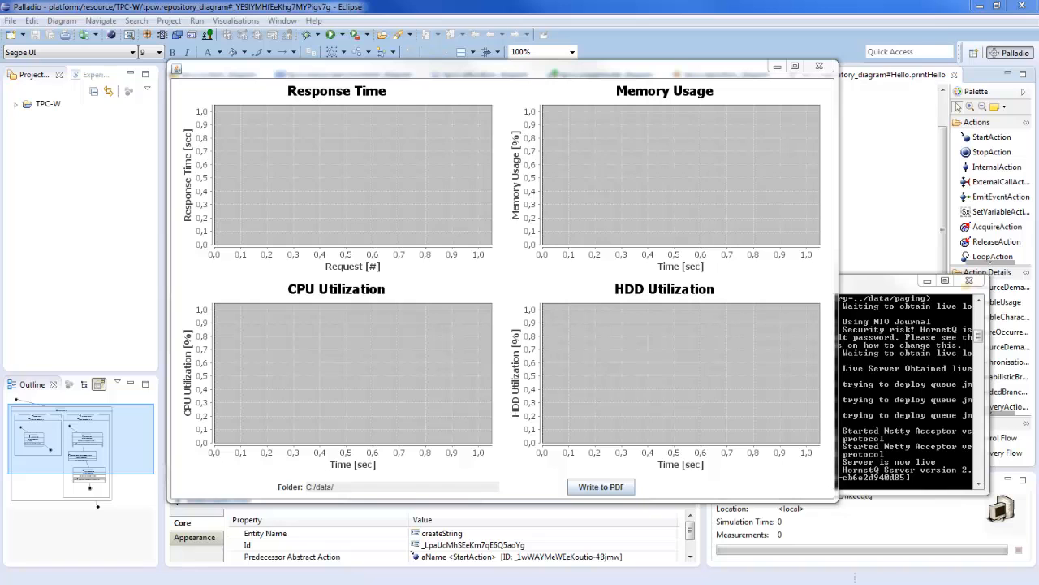
Bring the application server's shell terminal over the charts and focus its prompt
mouse_move(0, 244)
mouse_down()
mouse_move(471, 199)
mouse_move(524, 243)
mouse_move(614, 242)
mouse_up()
click(525, 277)
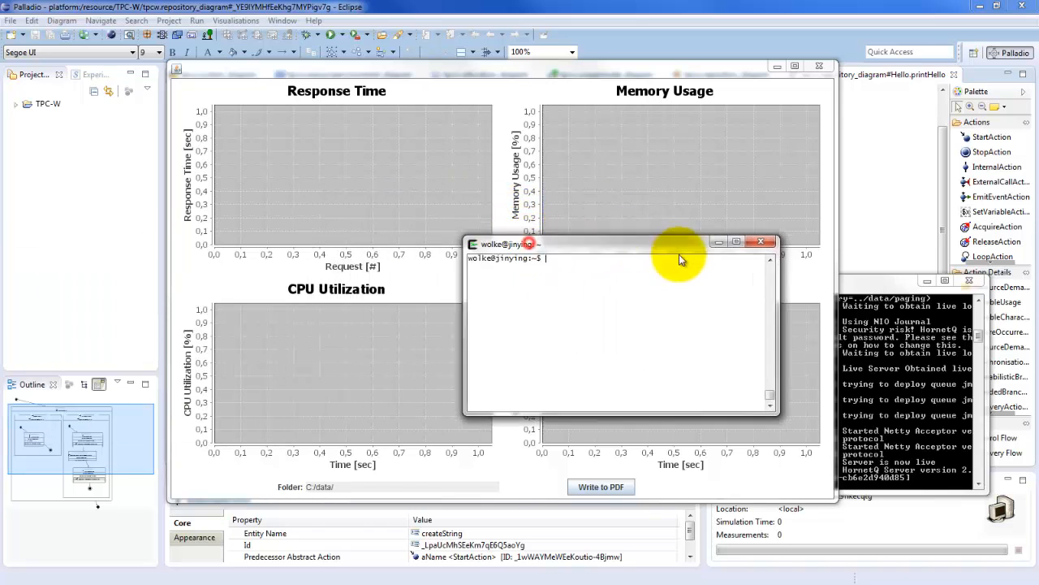
drag(678, 254, 686, 287)
click(660, 337)
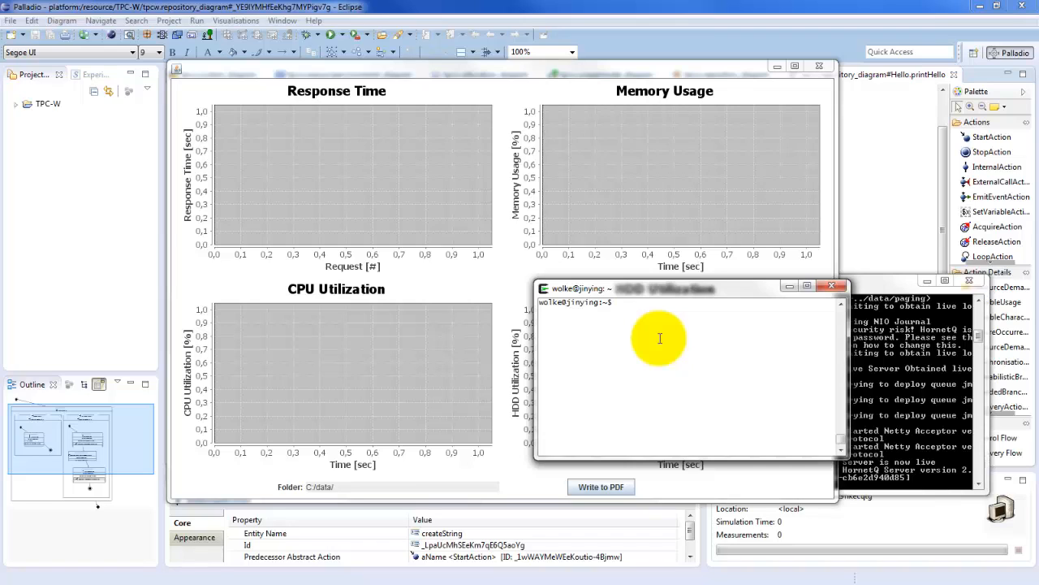
Try to start Tomcat restricted to CPU core 1 with "sudo tasket -c 1 service tomcat7 start"
text(sudo tasket -c 1)
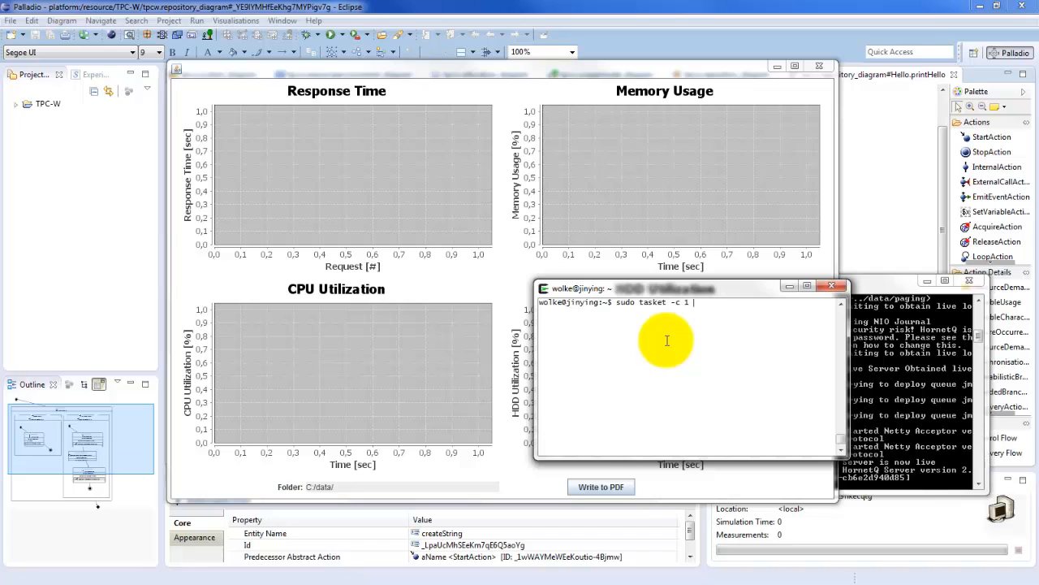
text(to)
key(BackSpace)
key(BackSpace)
text(ser)
text(vice )
text(tomcat)
text(7 s)
text(top)
key(BackSpace)
key(BackSpace)
text(art)
key(Return)
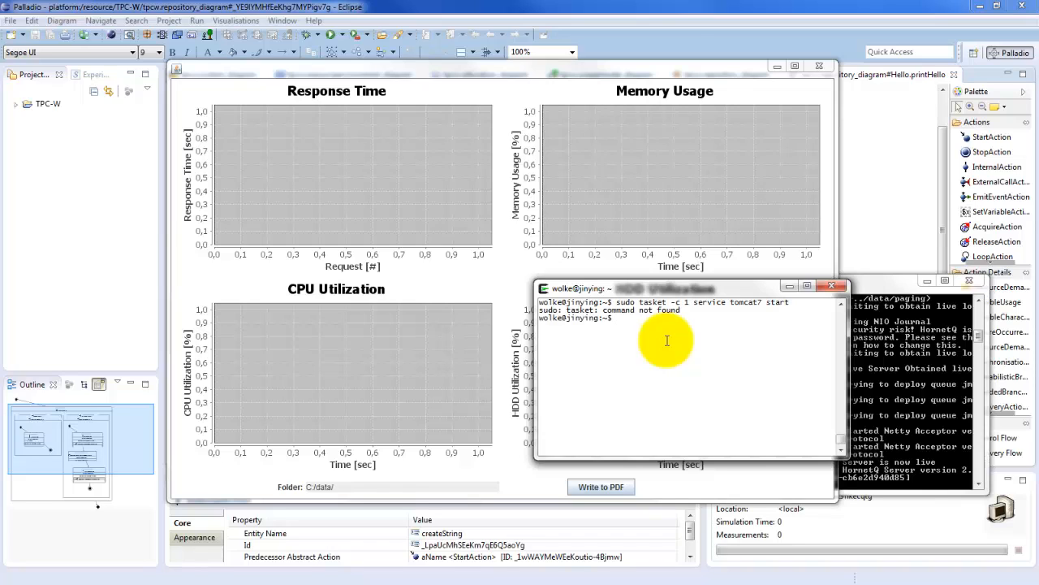
Correct the previous command to "sudo taskset -c 1 service tomcat7 start", run it, and move the terminal off the charts
key(Up)
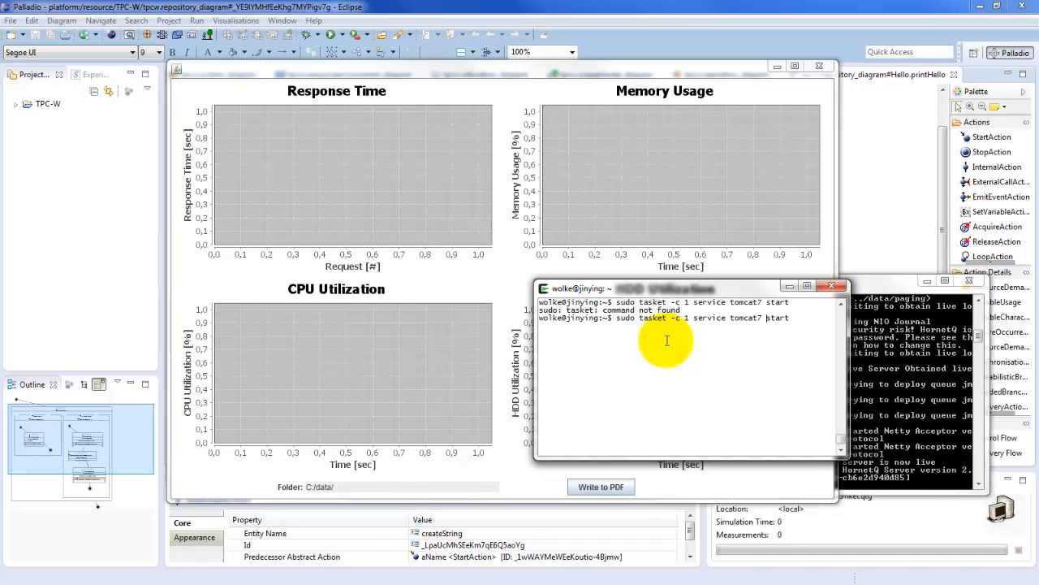
text(s)
key(Return)
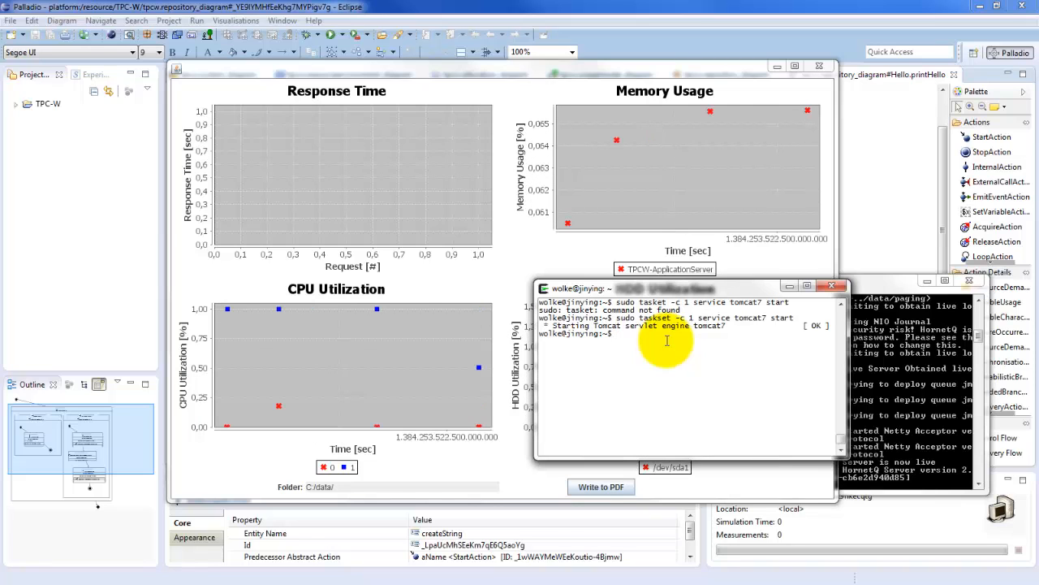
drag(716, 288, 0, 280)
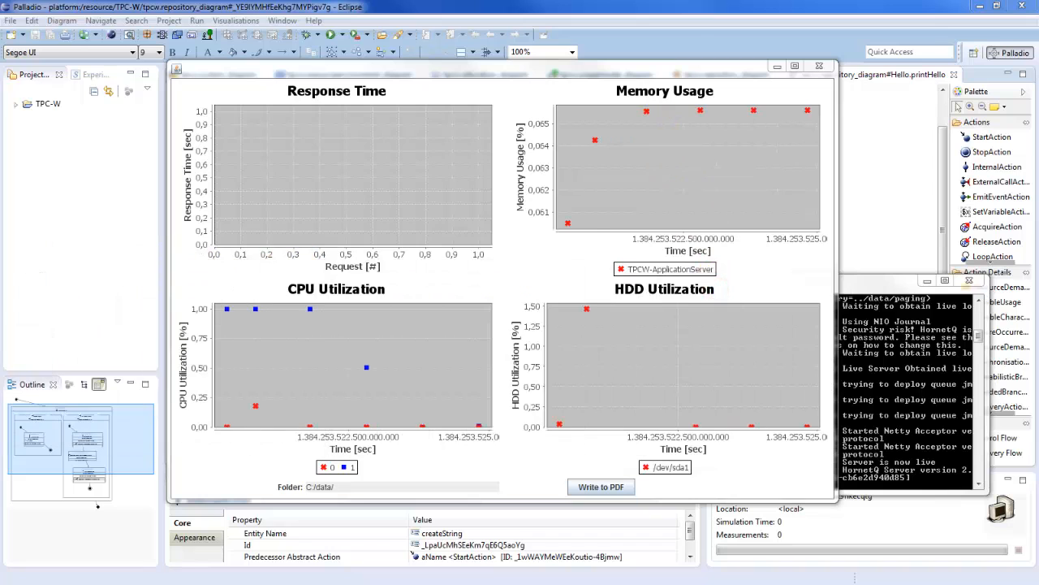
click(666, 321)
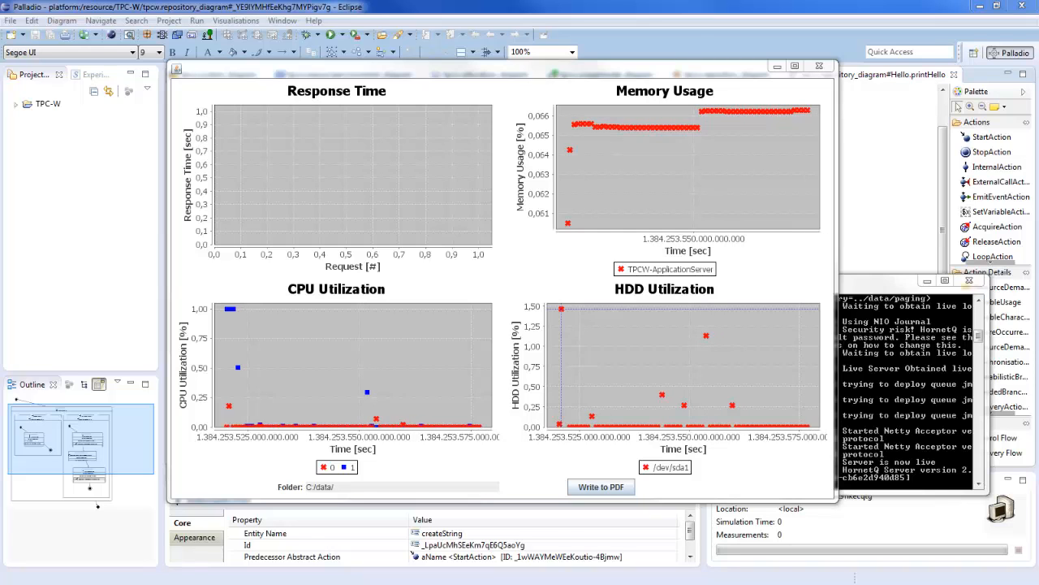
drag(0, 28, 752, 43)
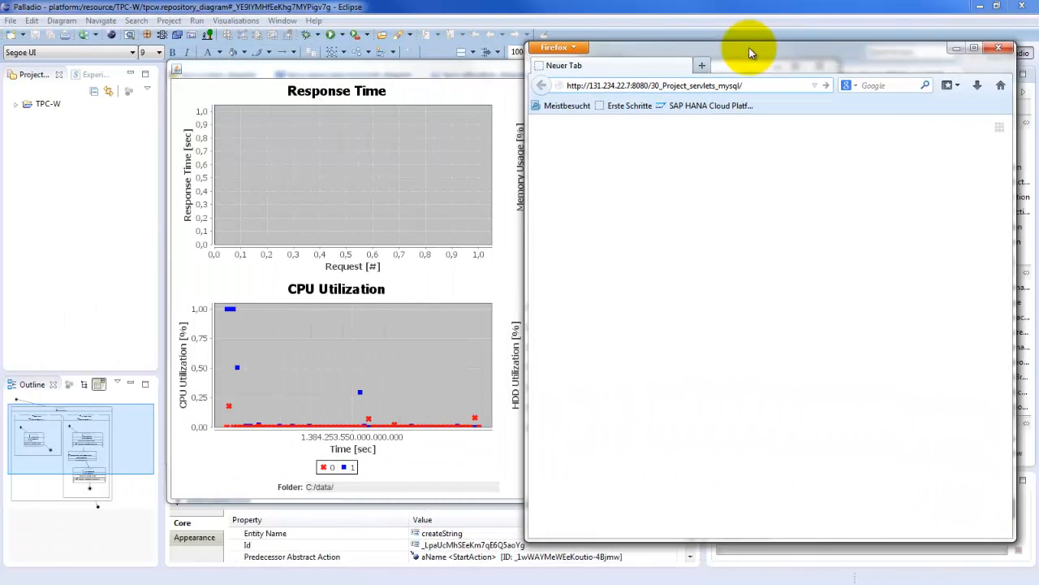
click(589, 85)
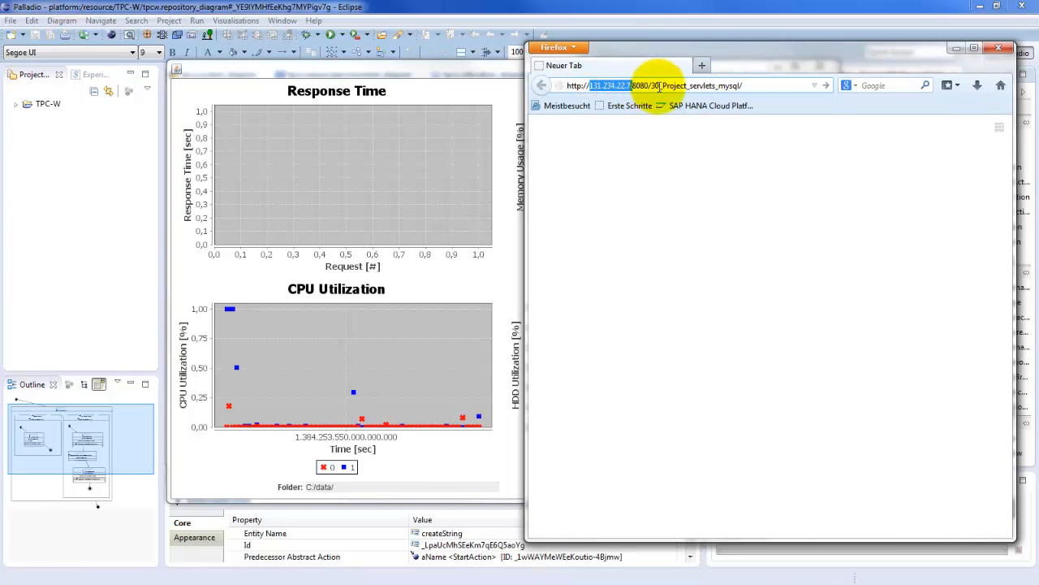
drag(654, 85, 737, 85)
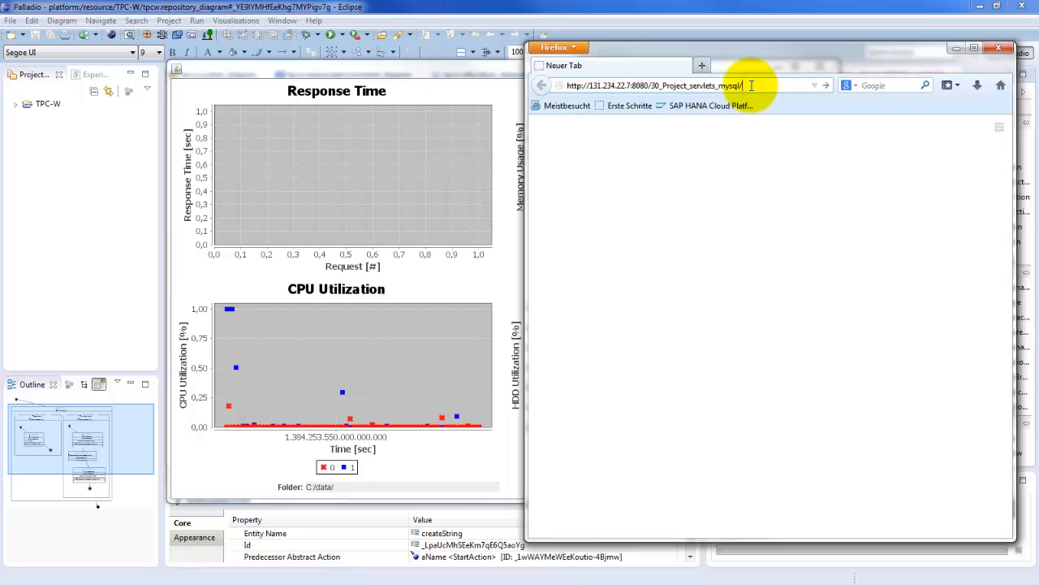
key(Return)
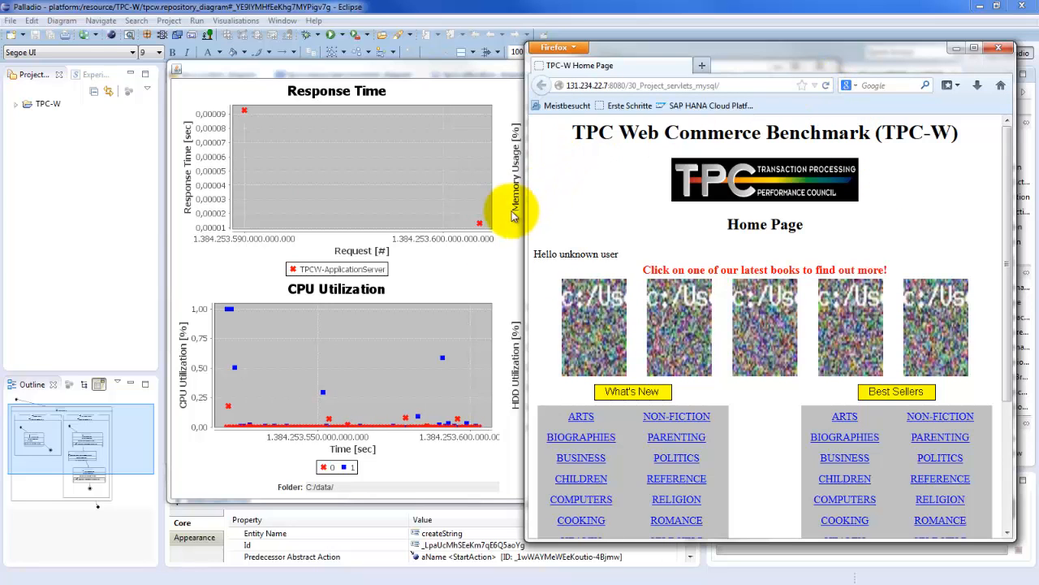
Reload the TPC-W home page to generate more requests, and close the browser window
click(828, 89)
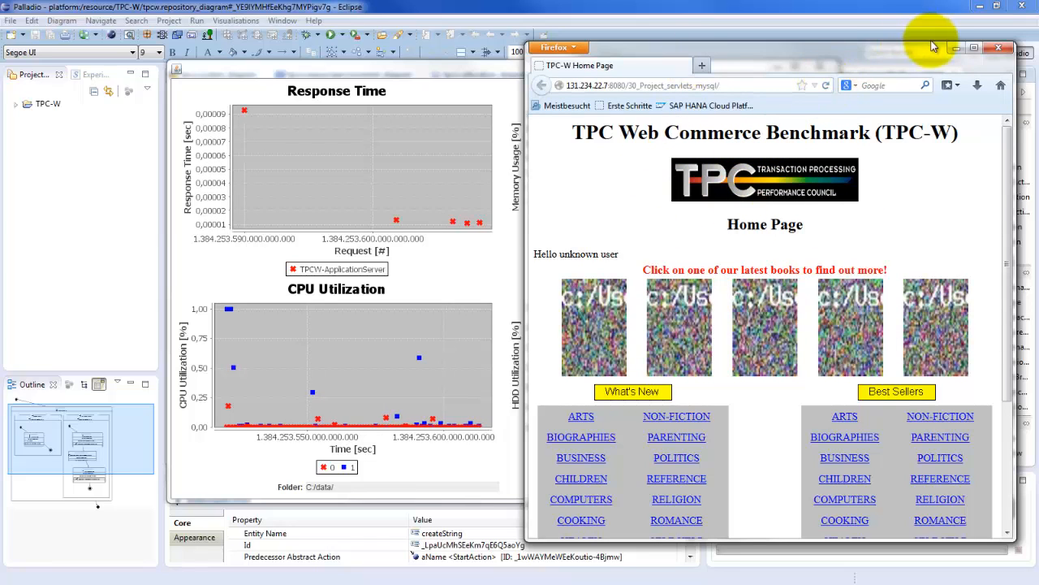
click(1001, 51)
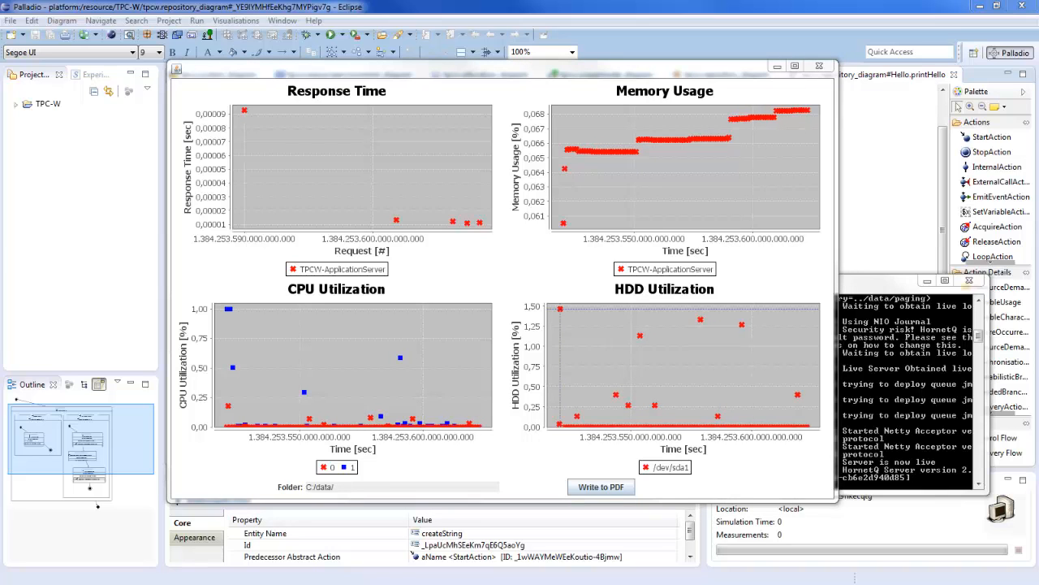
Switch to Apache JMeter, start the HomeInteractionUsers test plan, and move its window away from the charts
drag(0, 37, 1022, 90)
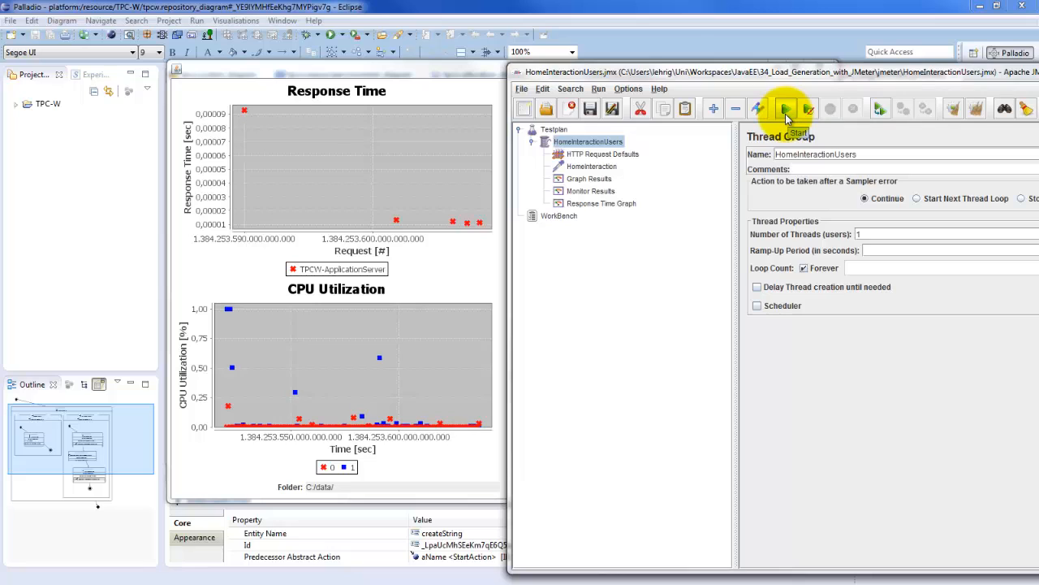
click(786, 115)
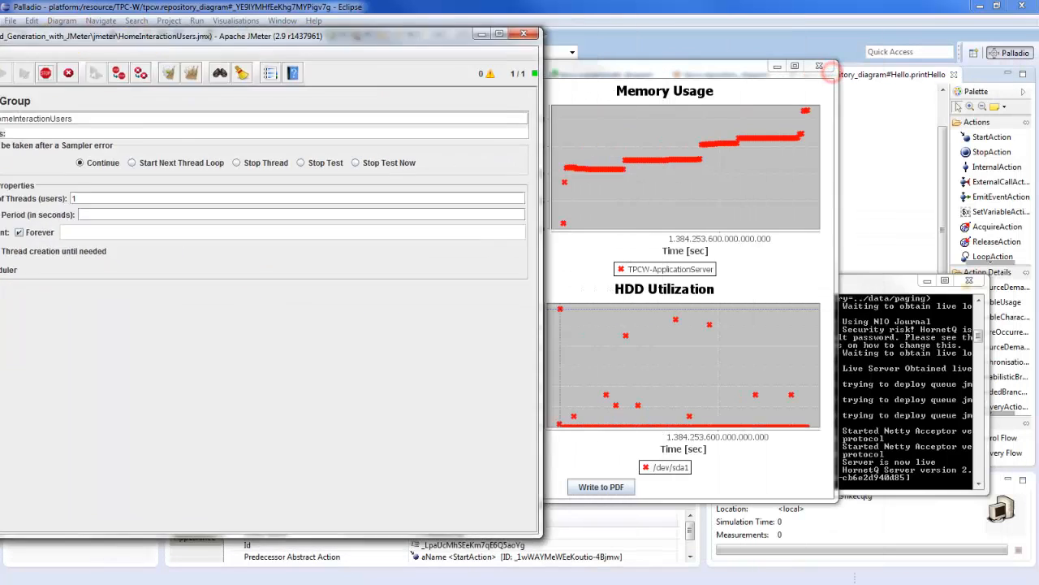
click(828, 72)
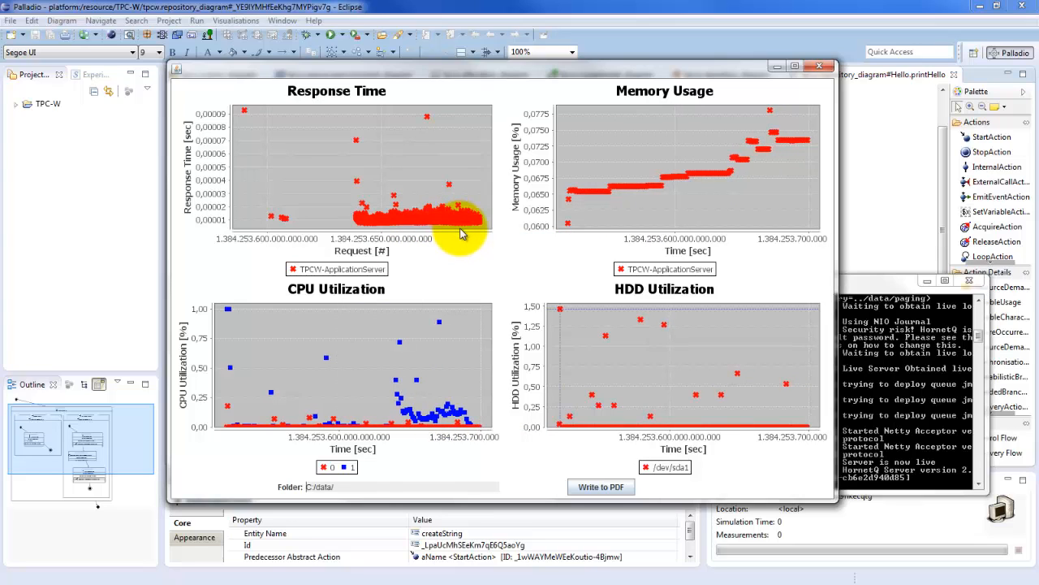
Move the charts aside to compare the measured response times with the createString action's CPU demand
drag(398, 70, 641, 70)
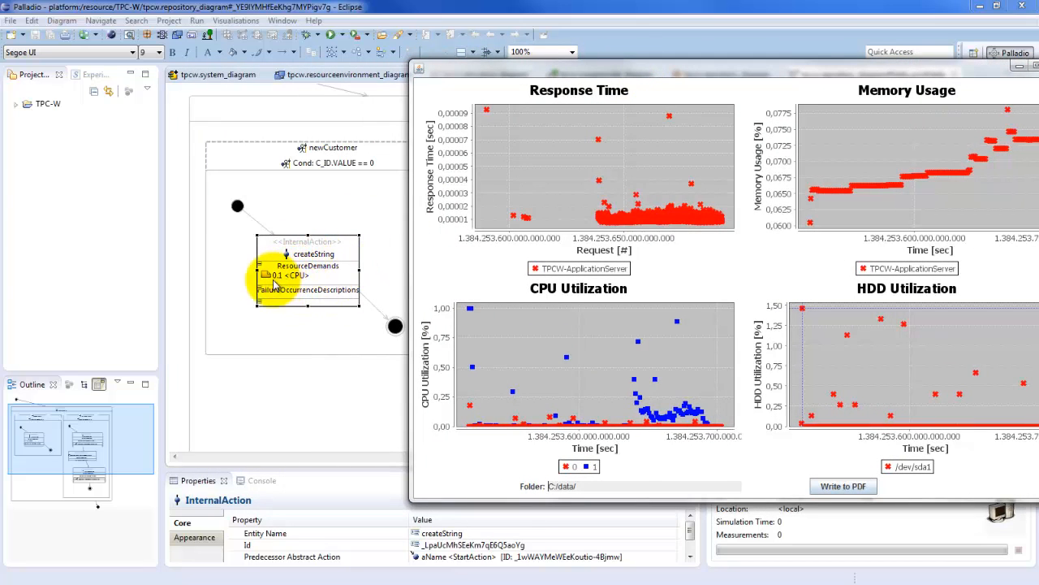
mouse_move(272, 280)
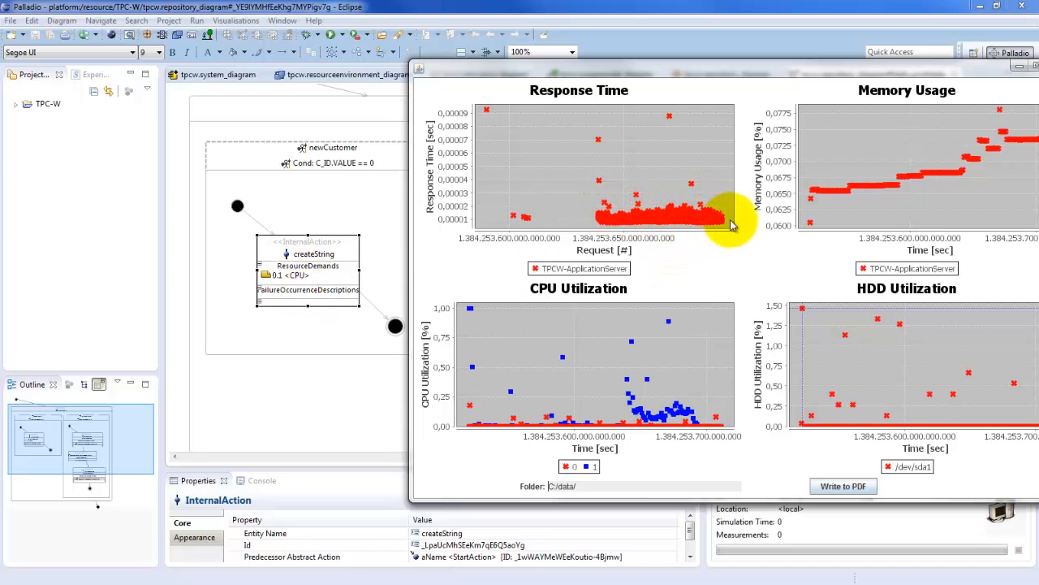
drag(731, 79, 549, 103)
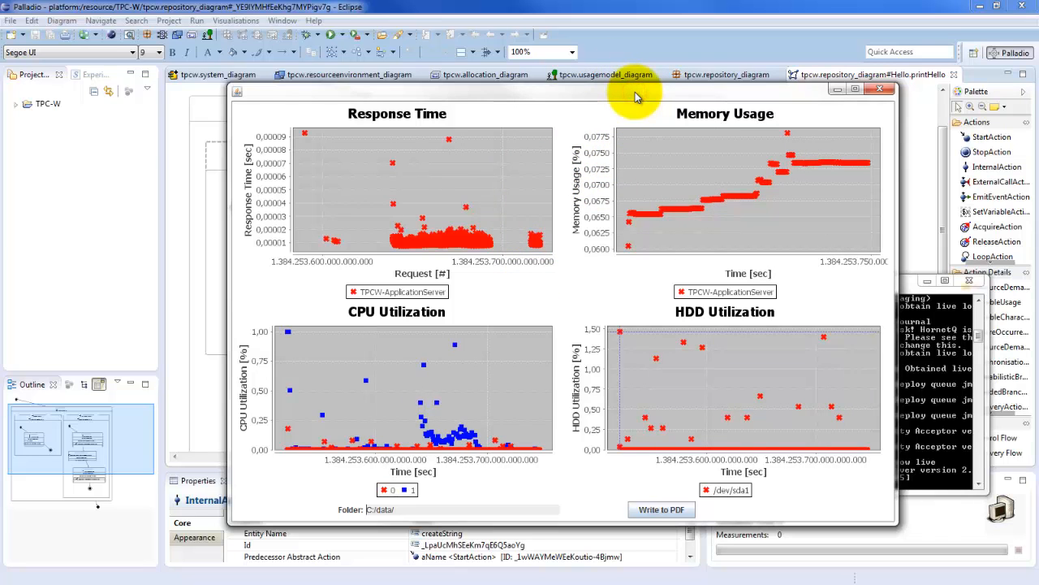
Close the current charts window and bring a freshly started monitoring window into view
drag(633, 95, 0, 2)
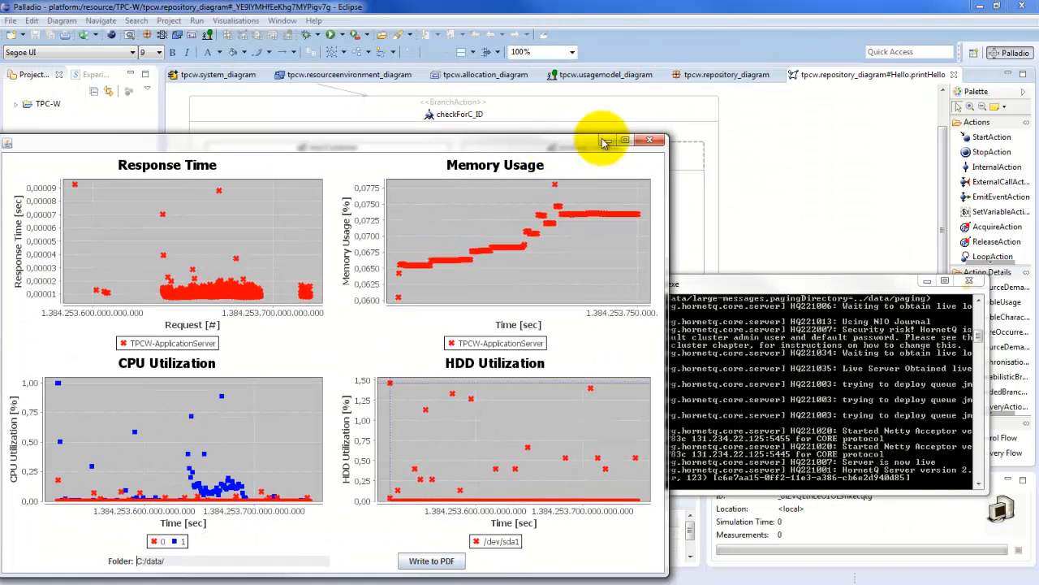
click(637, 142)
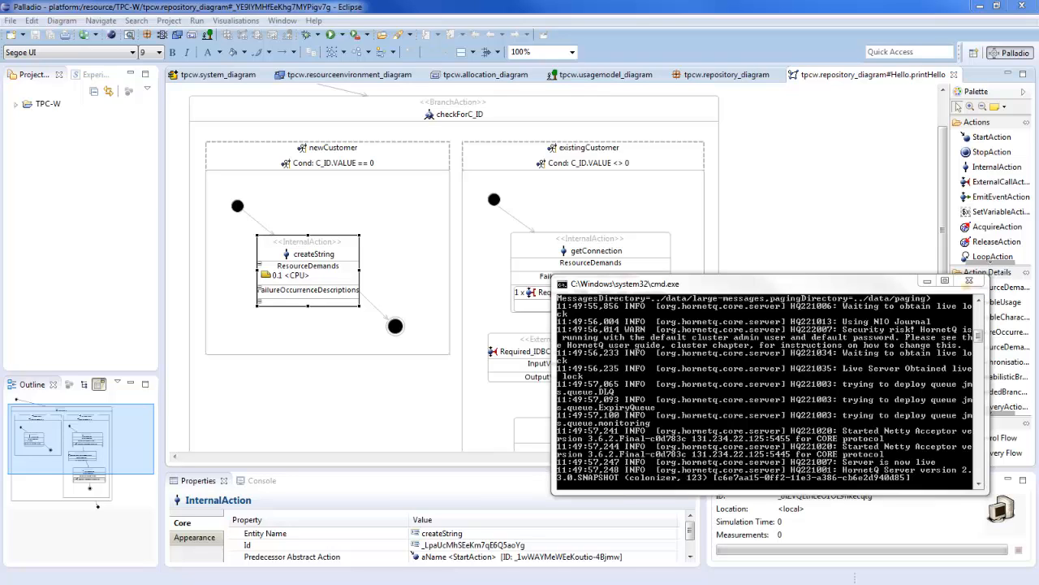
drag(0, 63, 498, 71)
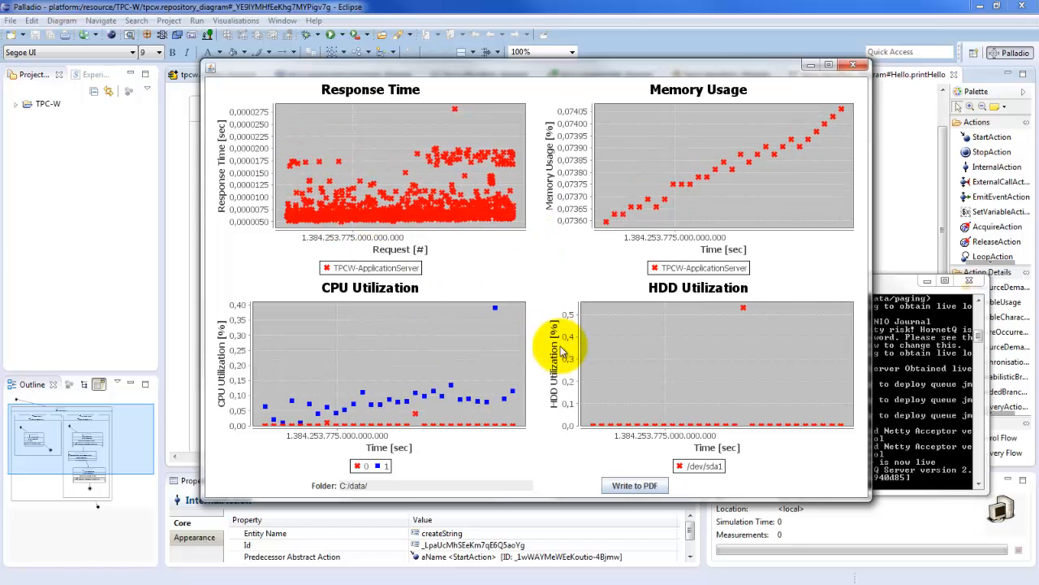
Write the monitoring charts to PDF in the C:/data/ folder and close the charts window
click(634, 488)
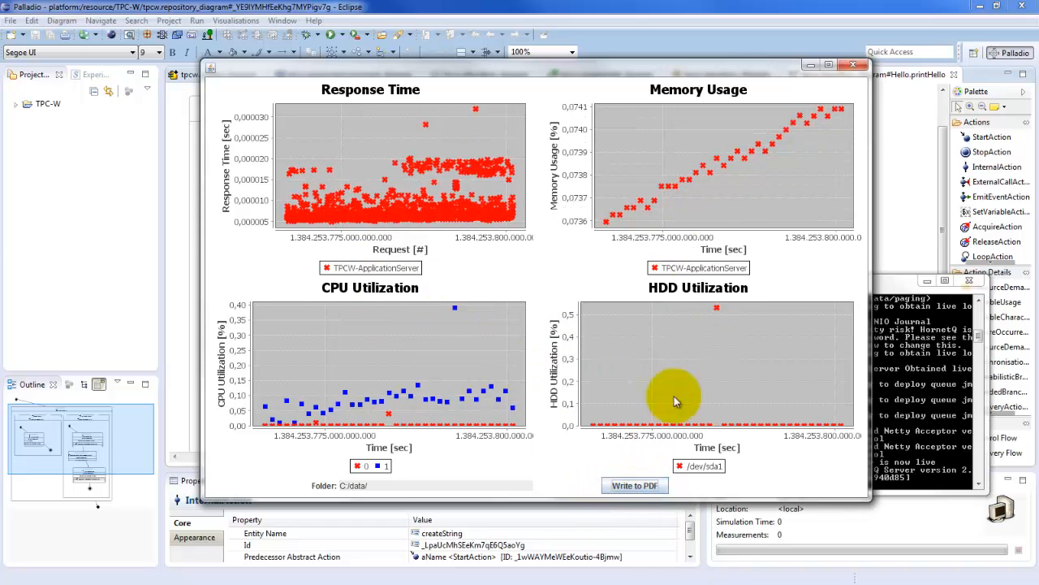
click(852, 66)
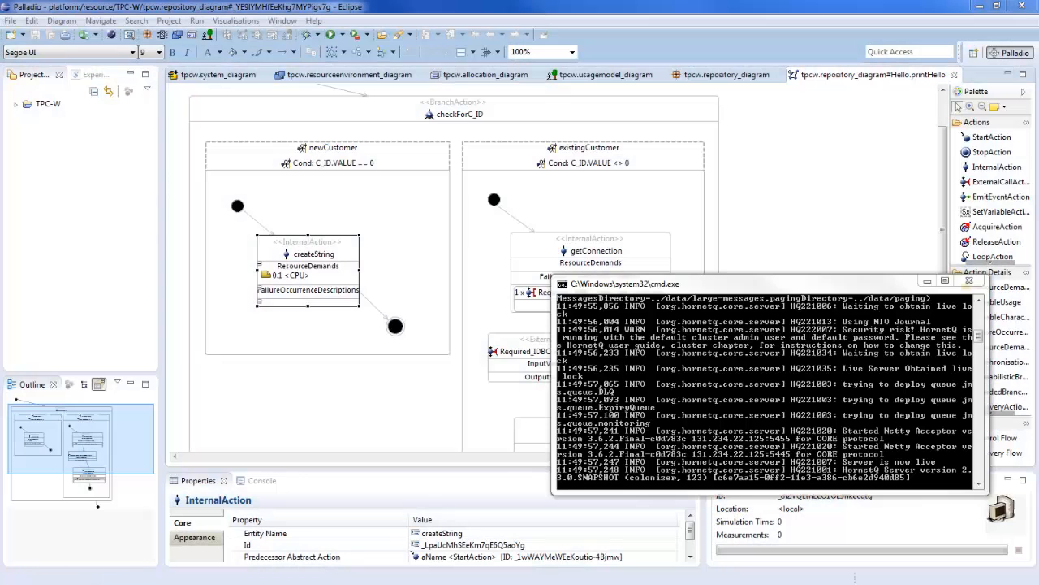
Show the C: drive's data folder and enlarge its window to view all exported PDF and SER files
drag(0, 176, 495, 140)
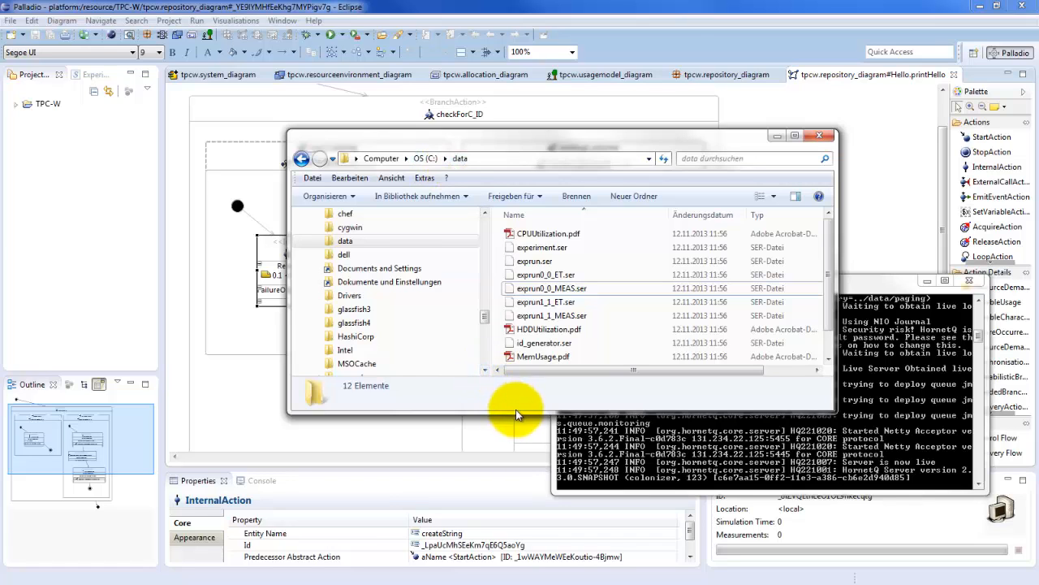
drag(518, 413, 520, 494)
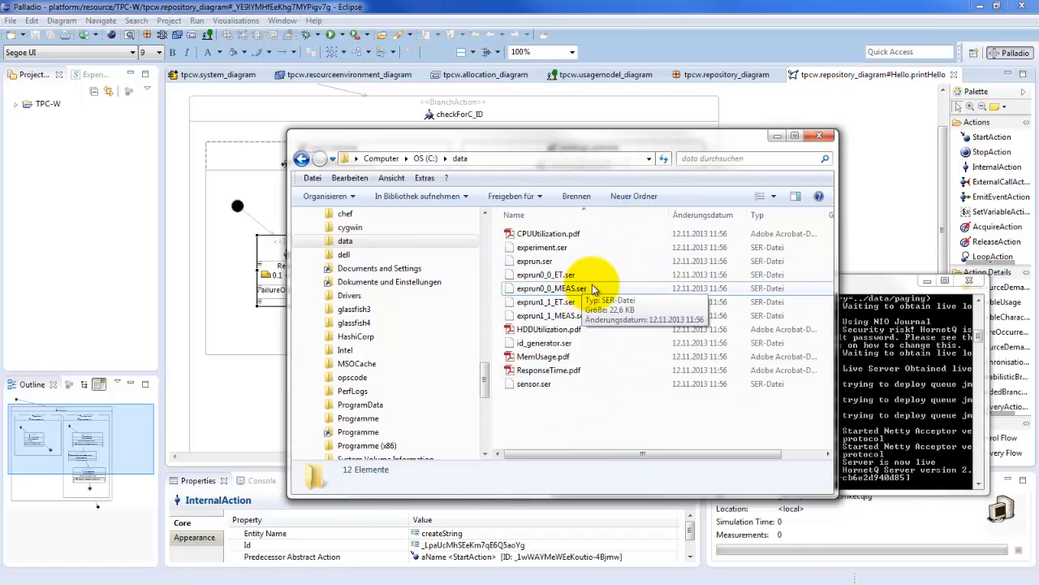
Open CPUUtilization.pdf from the data folder to view the exported CPU utilization chart, and close it
click(596, 423)
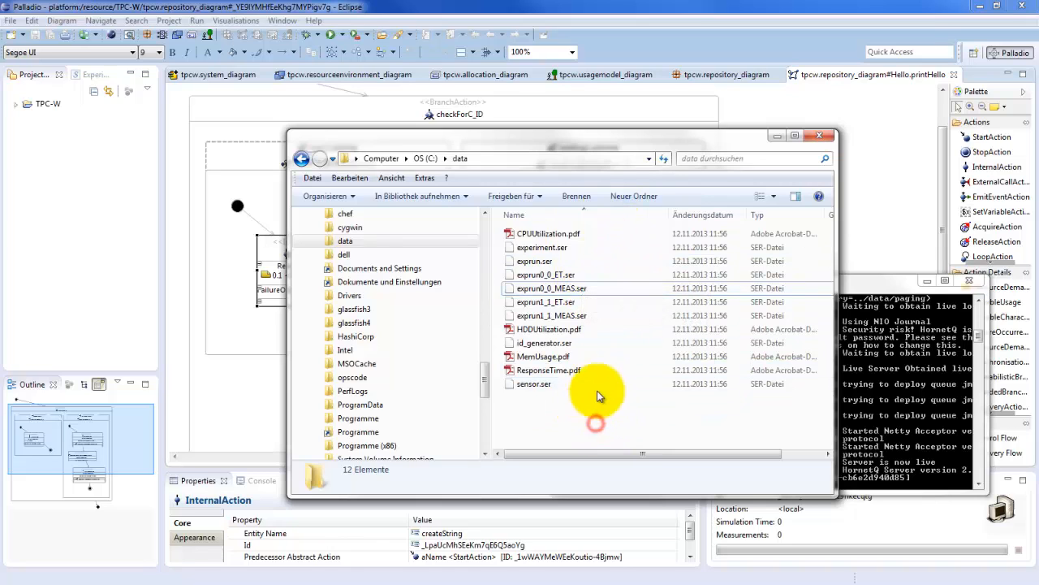
click(568, 235)
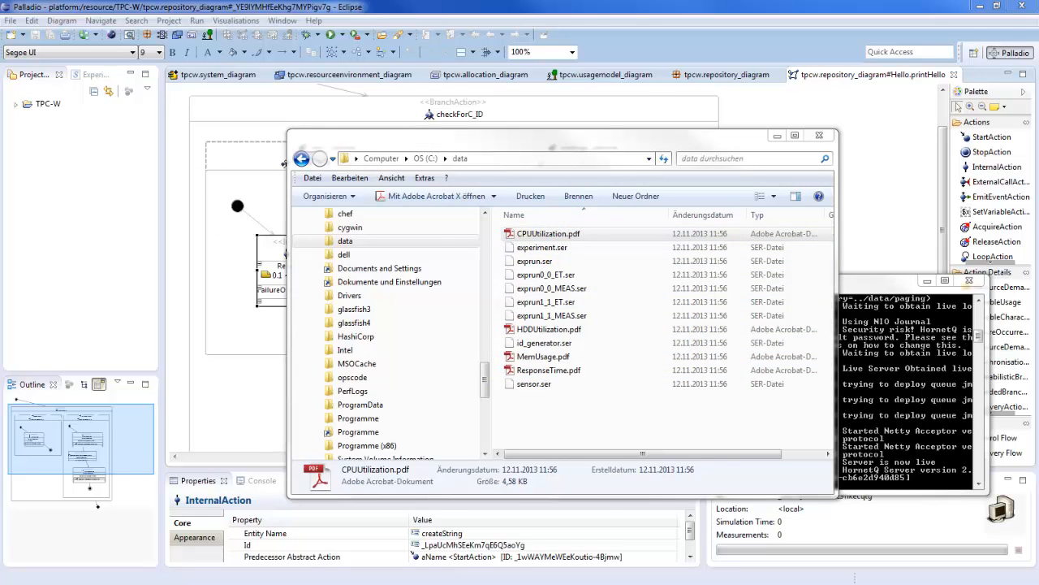
drag(1, 42, 406, 46)
click(895, 39)
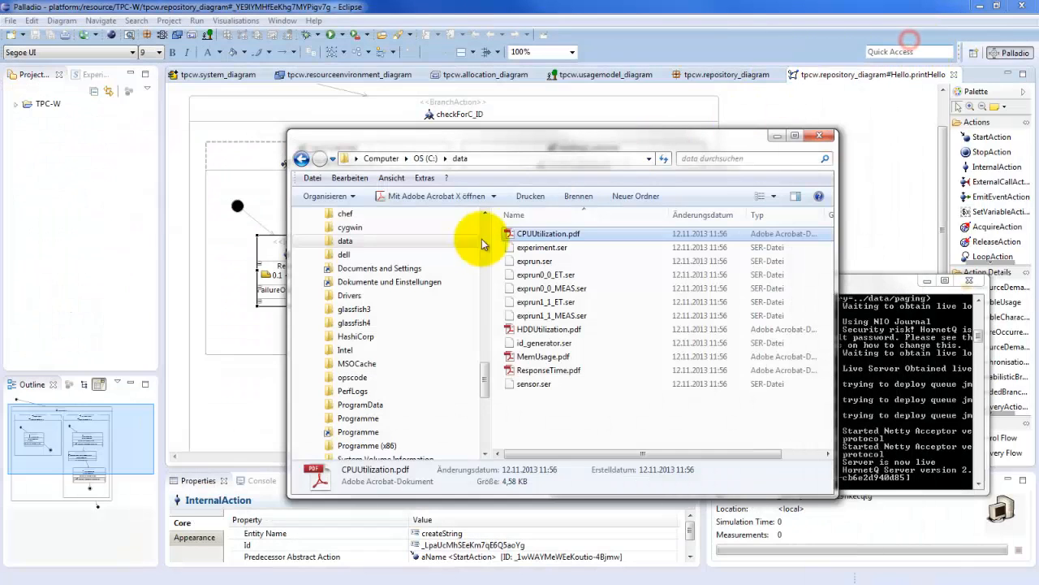
Open ResponseTime.pdf from the data folder, shrink and reposition its window to examine the response time chart, and close it
click(569, 373)
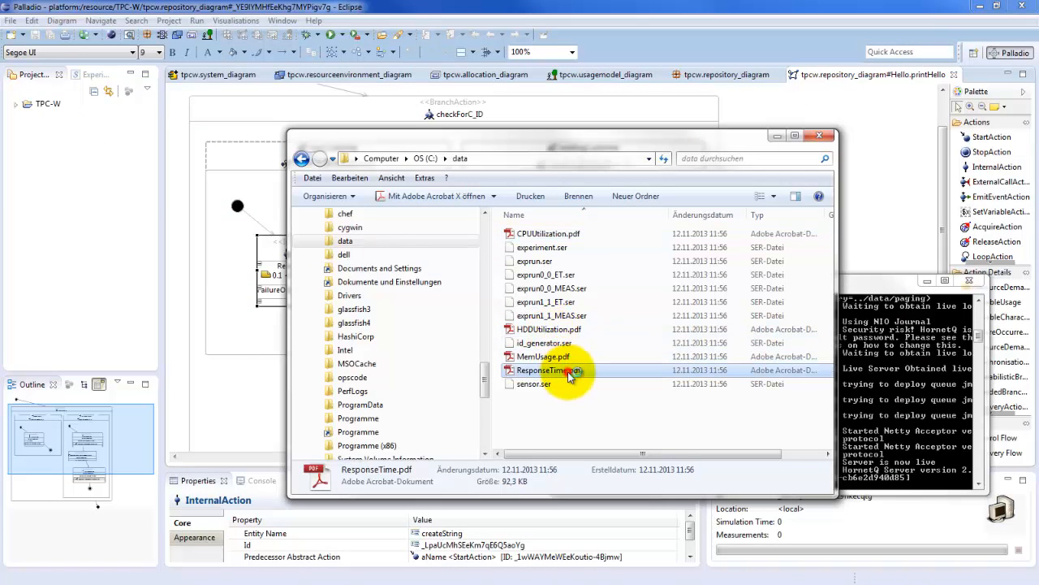
drag(0, 11, 304, 0)
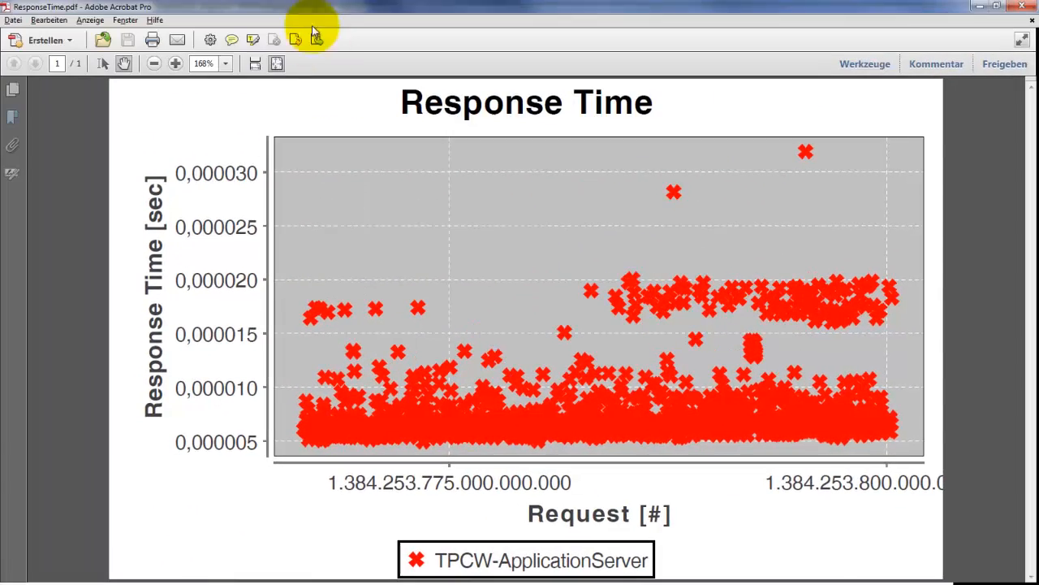
click(997, 7)
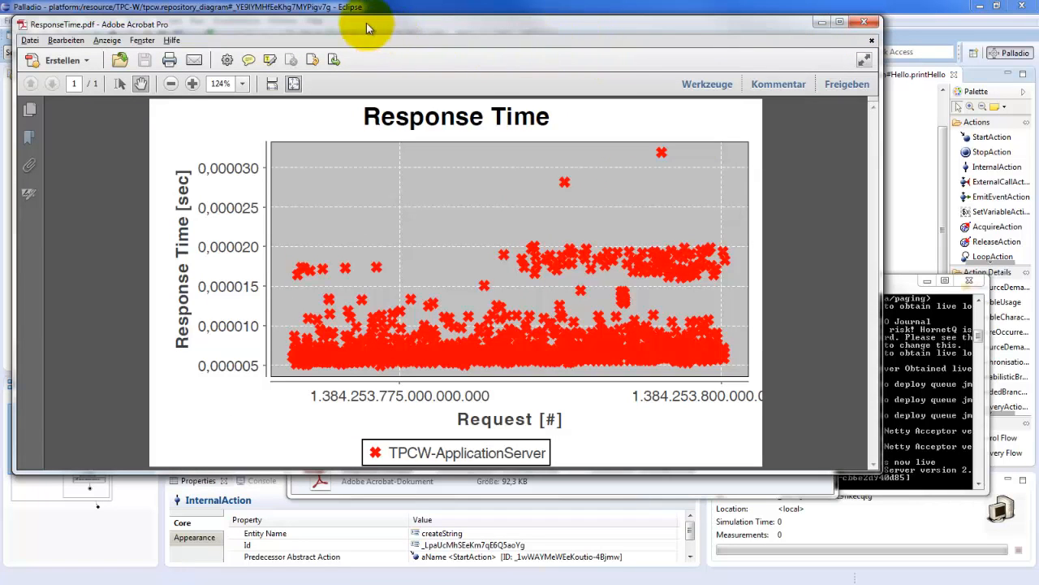
drag(363, 27, 375, 60)
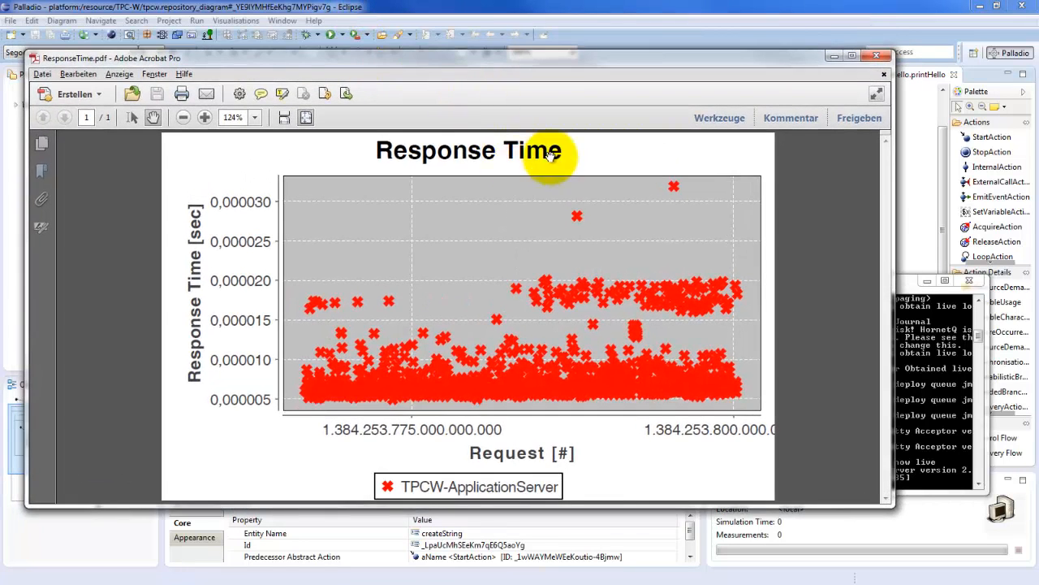
click(876, 56)
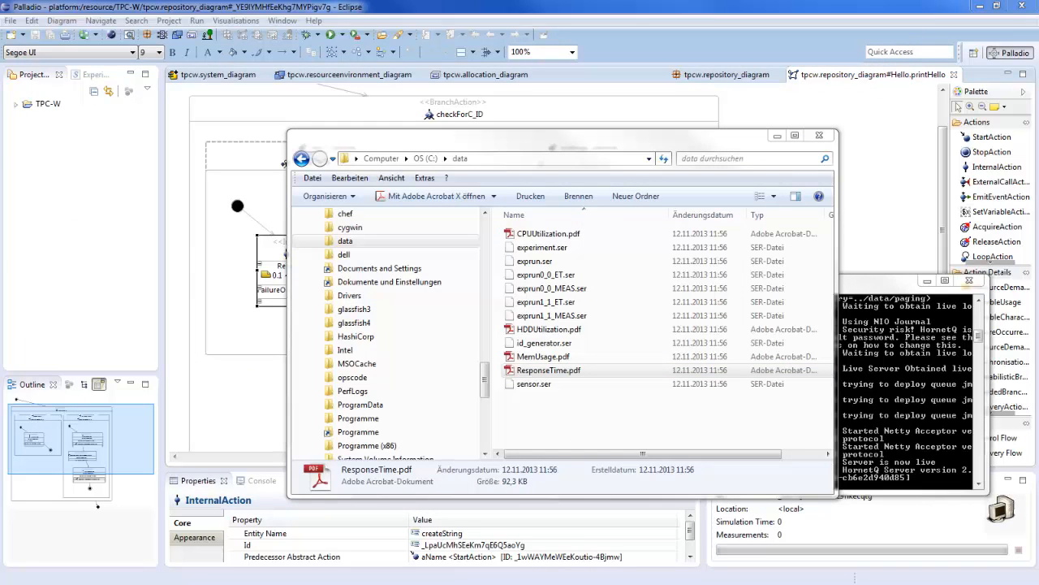
Switch back to the Palladio diagram in Eclipse and select the createString action in the newCustomer branch
click(258, 268)
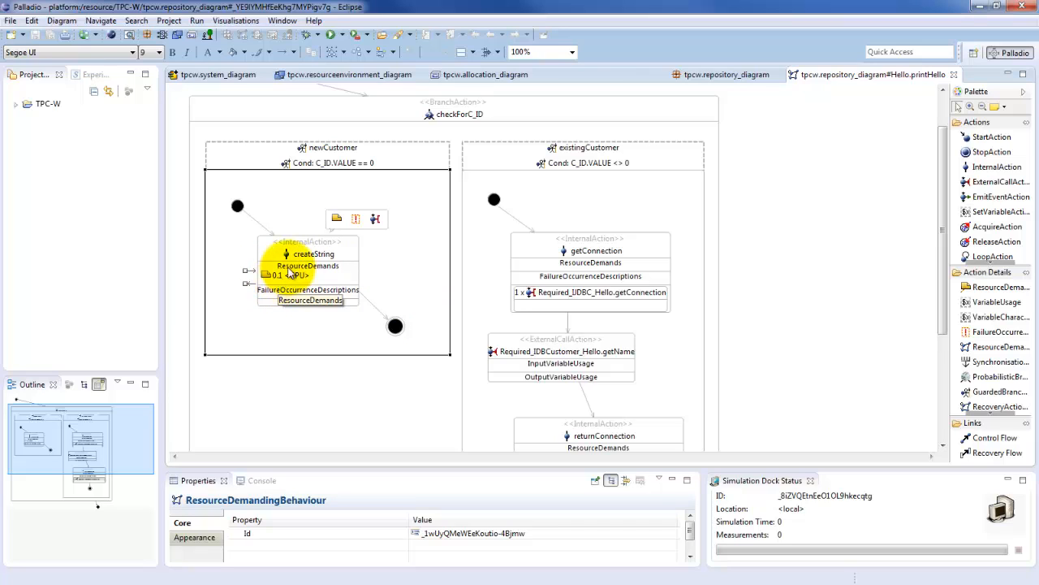
click(287, 277)
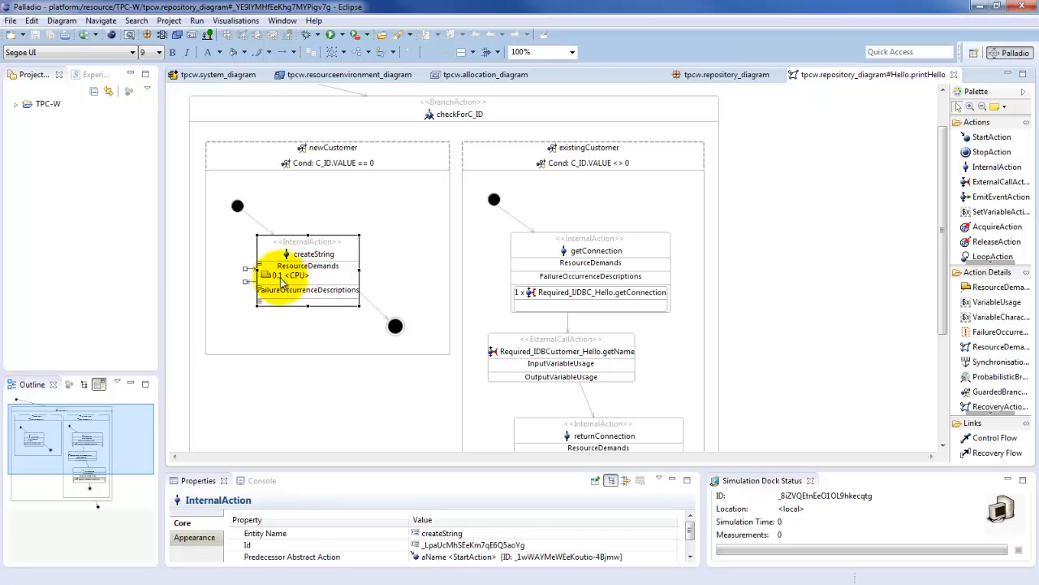